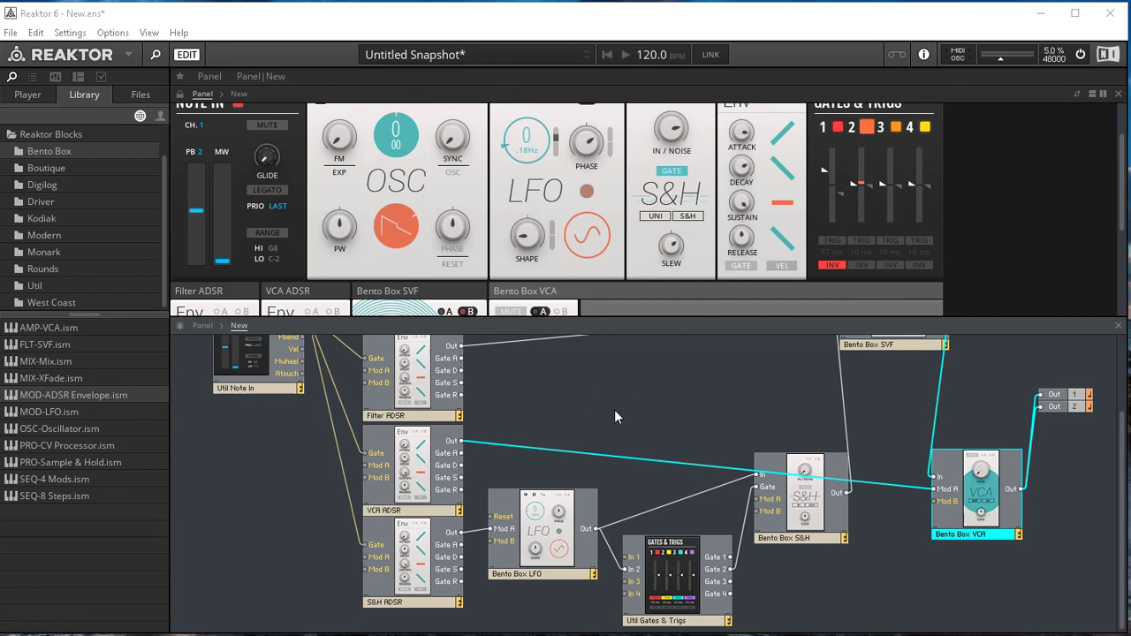
- Examine the panels of the OSC, LFO, S&H, S&H ADSR and Gates & Trigs blocks, selecting each in turn
scroll(614, 409, up, 2)
scroll(669, 188, up, 2)
scroll(669, 189, up, 1)
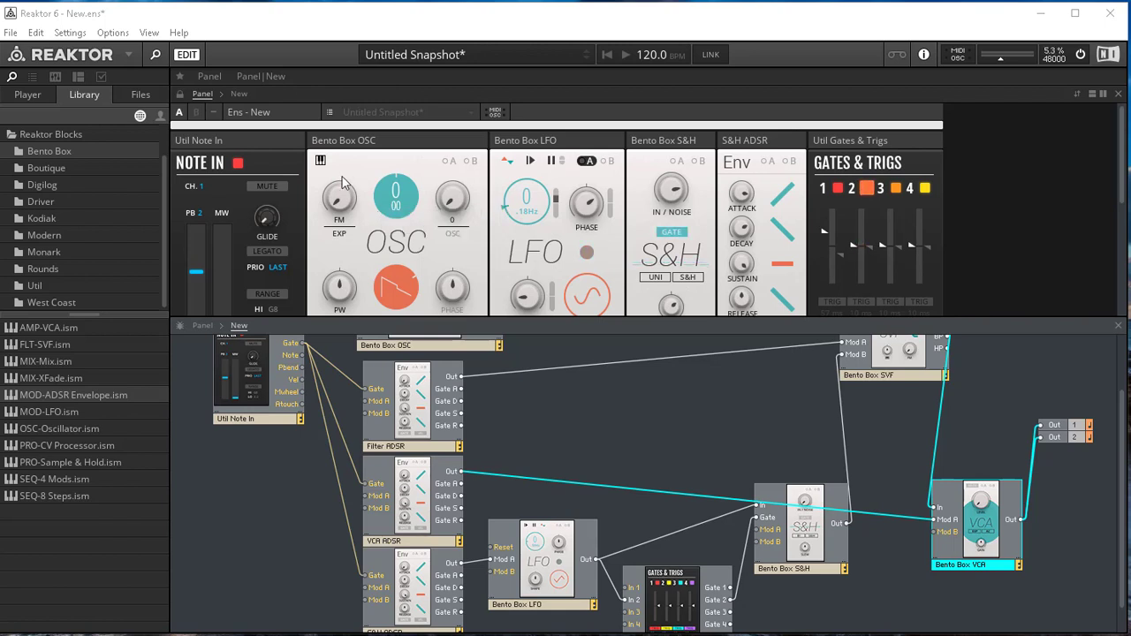
click(365, 143)
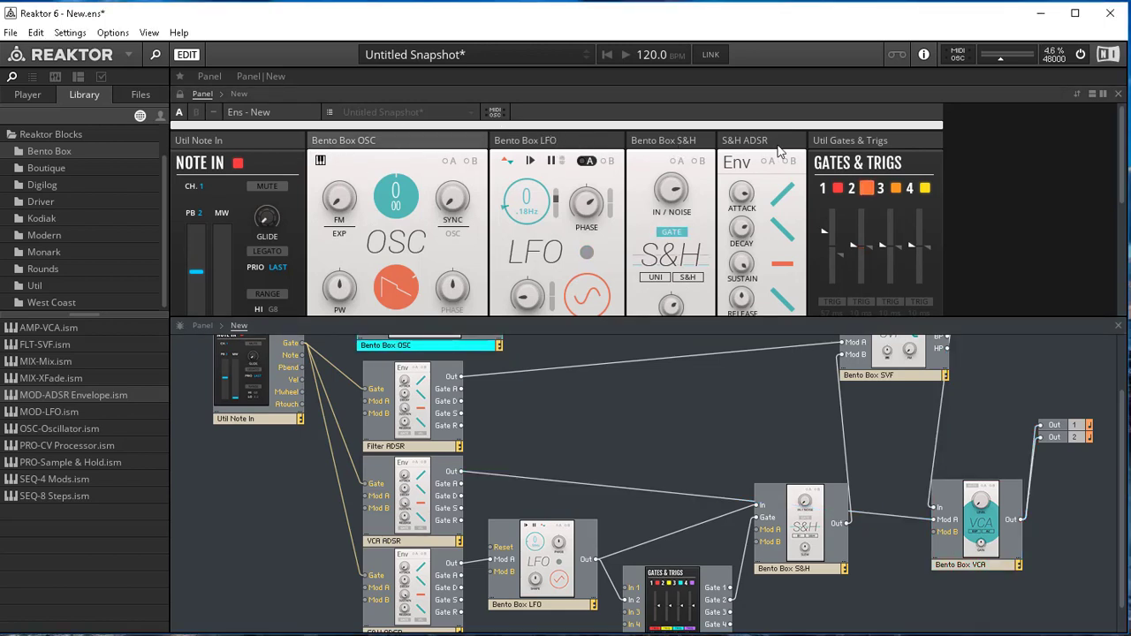
click(575, 146)
click(669, 144)
click(608, 144)
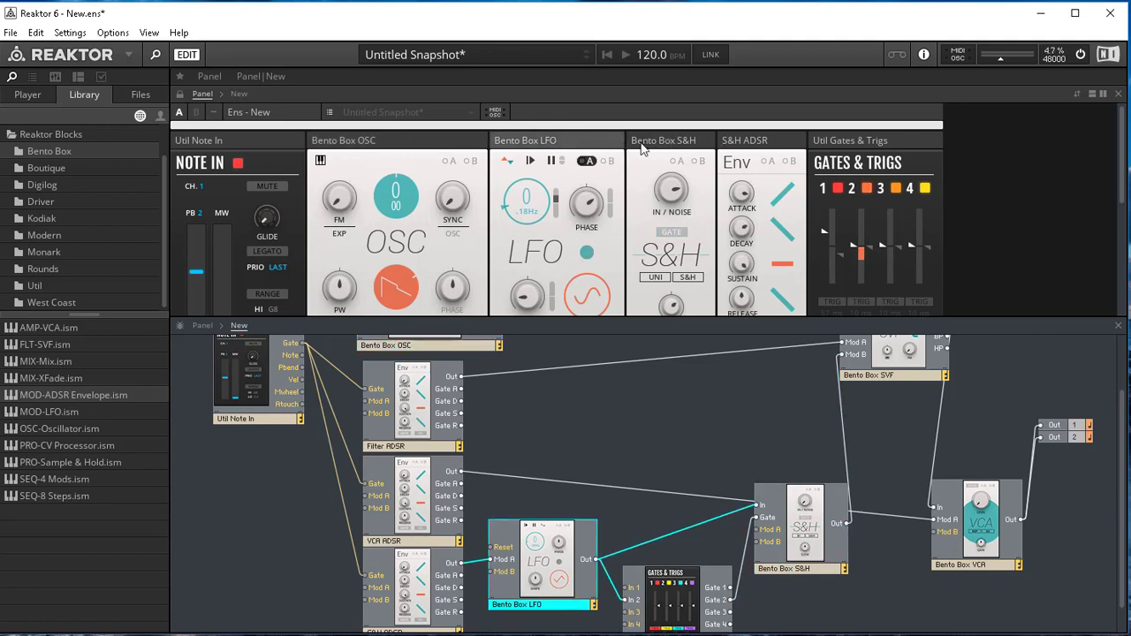
click(691, 145)
click(754, 145)
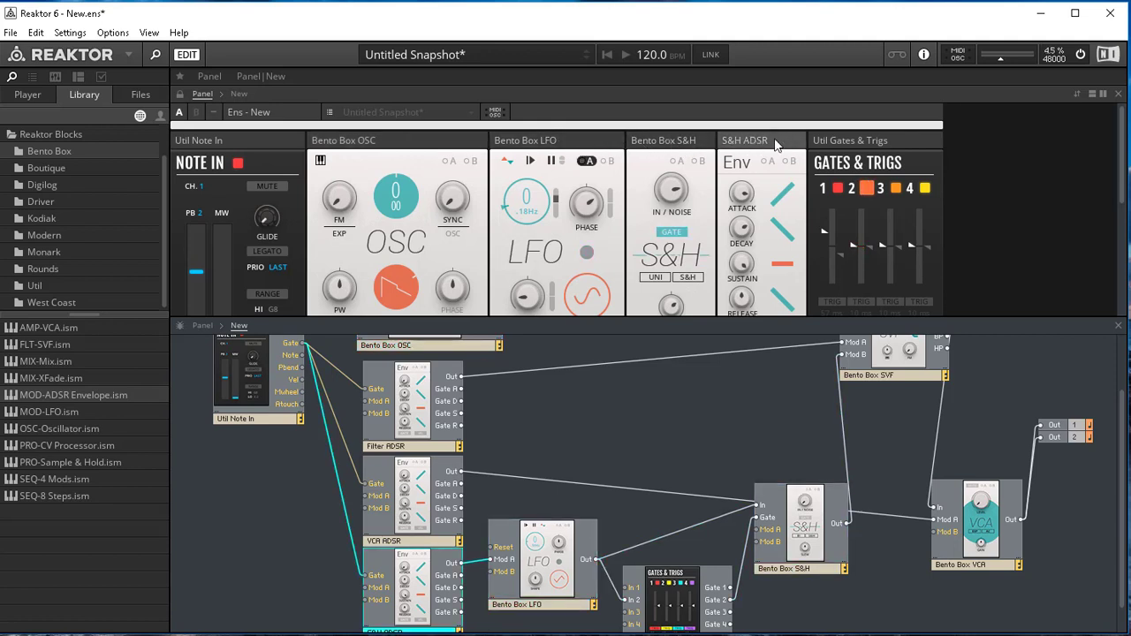
click(830, 140)
scroll(719, 185, down, 3)
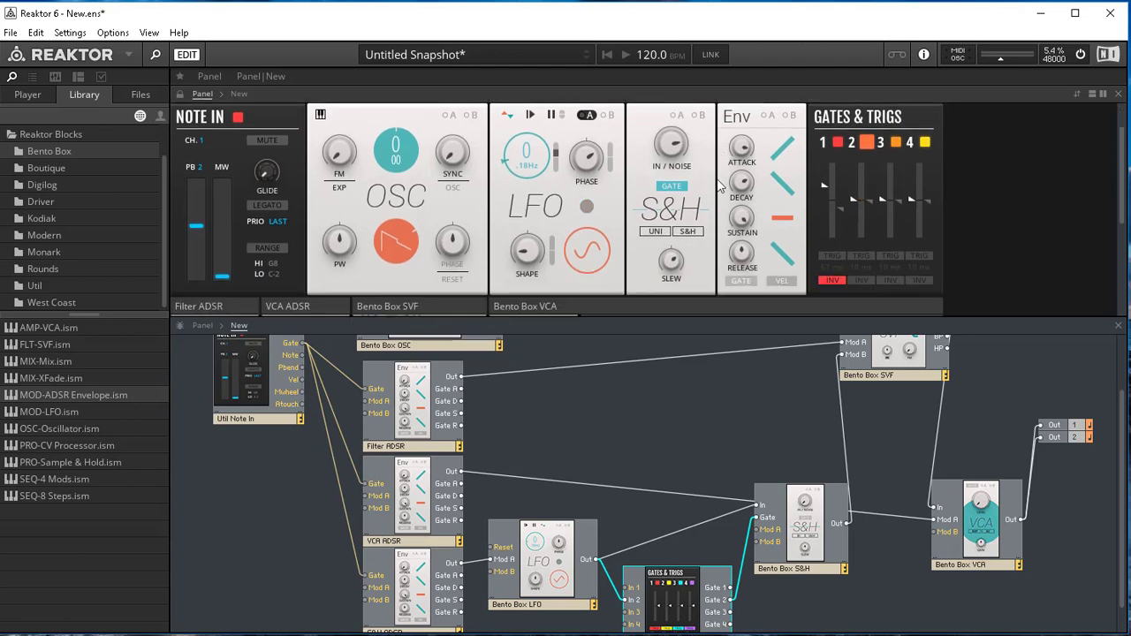
scroll(719, 186, down, 3)
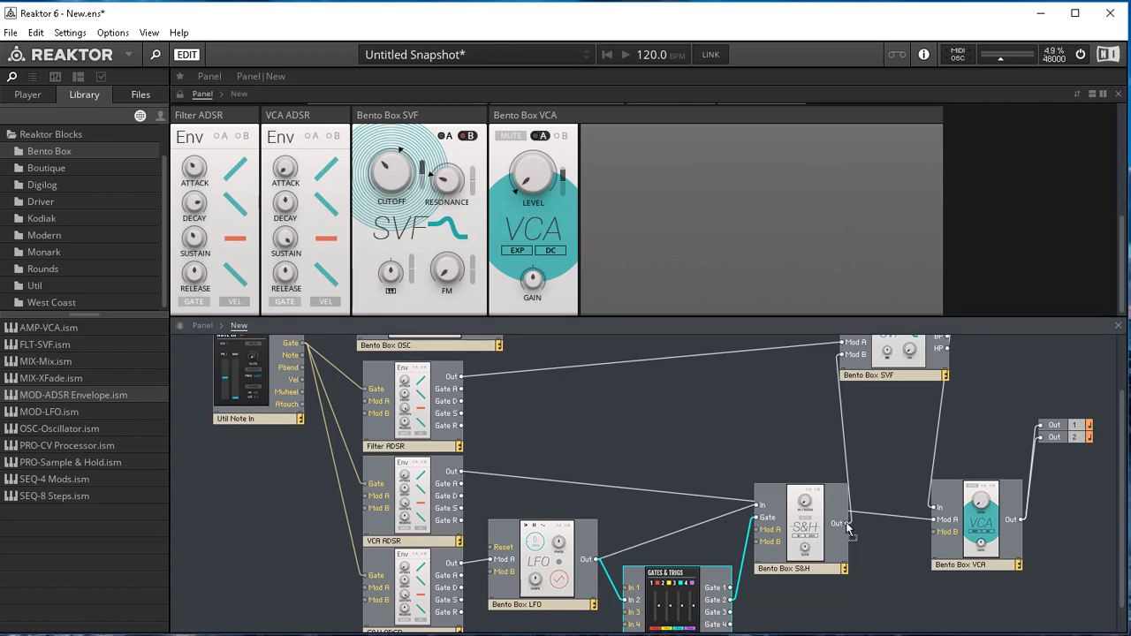
- Disconnect the Bento Box S&H output from the Mod B input of the Bento Box SVF
drag(845, 522, 862, 548)
scroll(842, 409, down, 2)
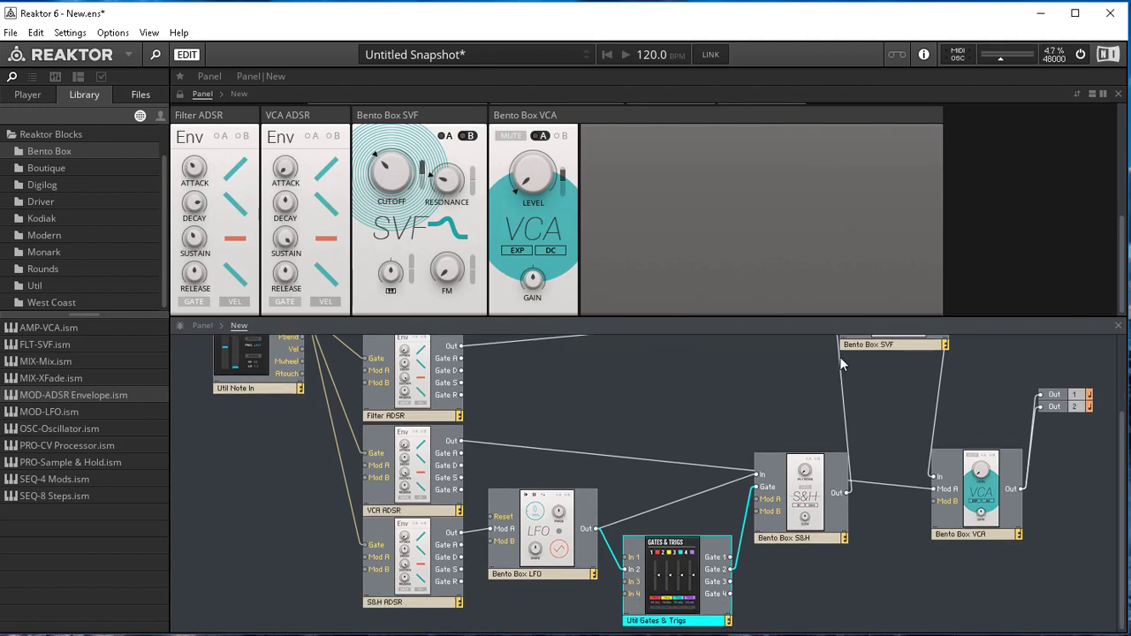
scroll(837, 364, up, 3)
drag(840, 369, 795, 388)
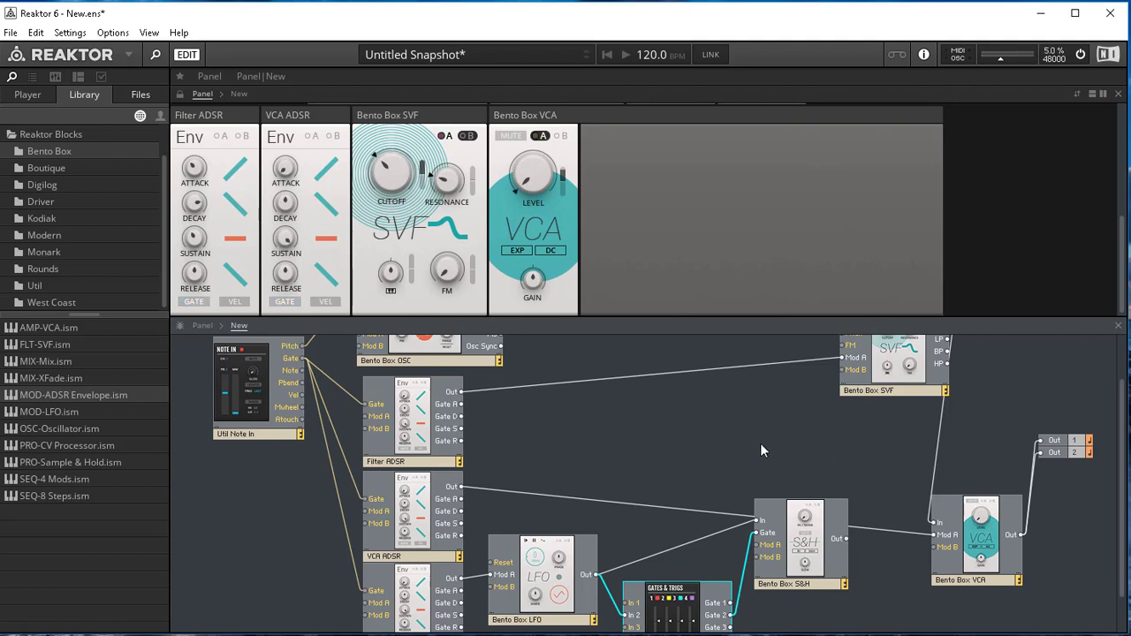
- Look over the patch structure and inspect the Bento Box LFO block's description and panel controls
scroll(732, 422, down, 1)
scroll(730, 418, up, 3)
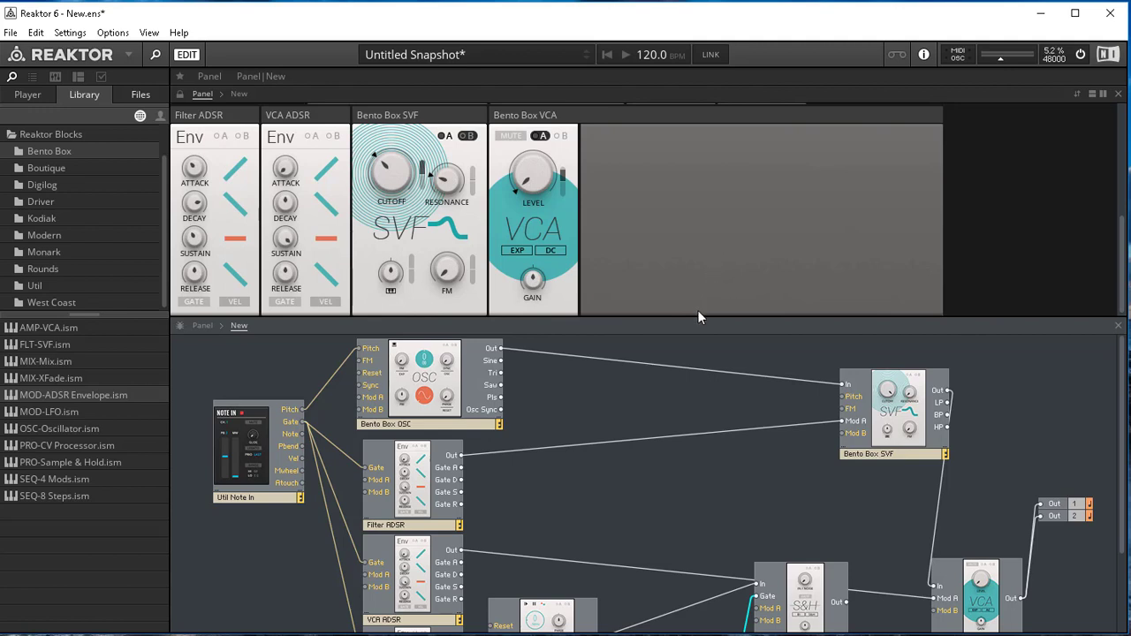
scroll(656, 418, down, 3)
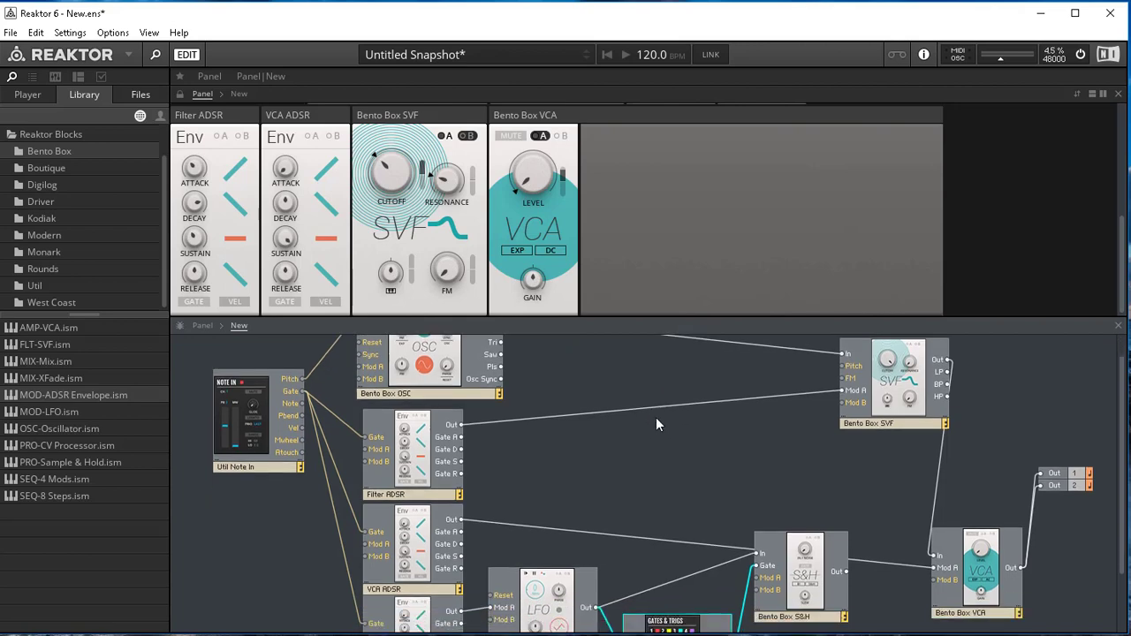
scroll(656, 428, up, 3)
scroll(655, 420, down, 5)
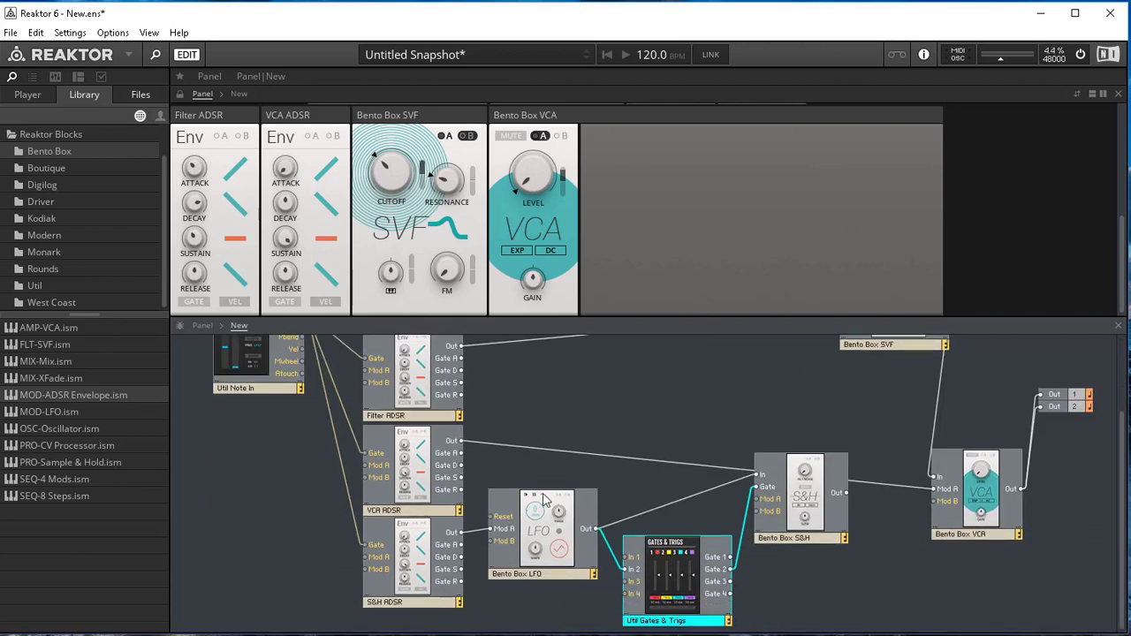
click(509, 501)
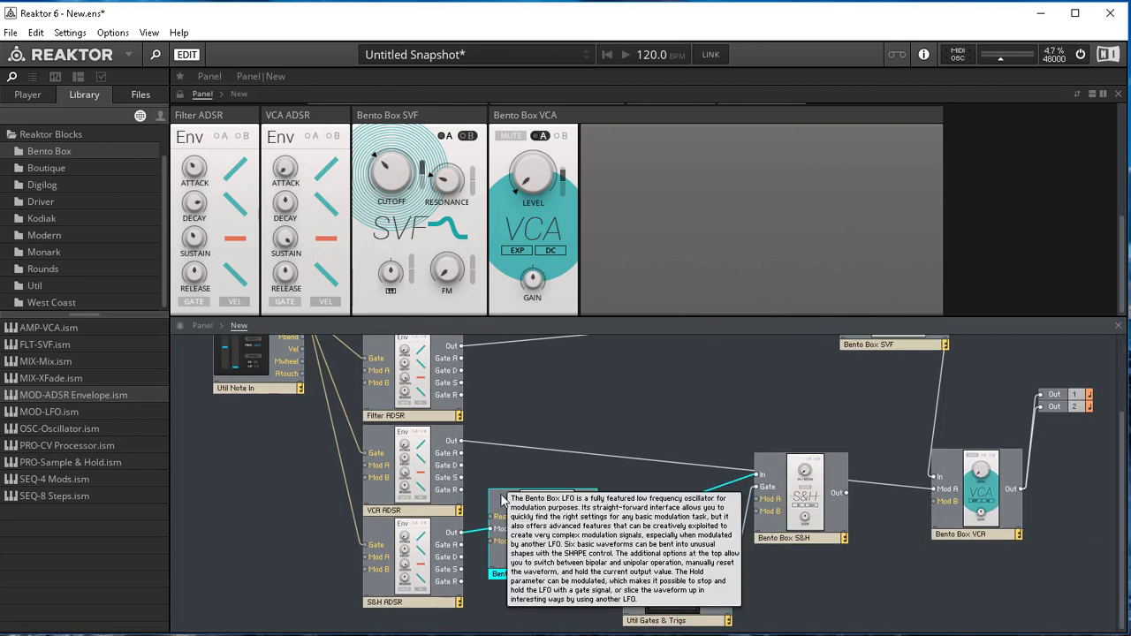
scroll(679, 174, up, 3)
scroll(678, 174, up, 3)
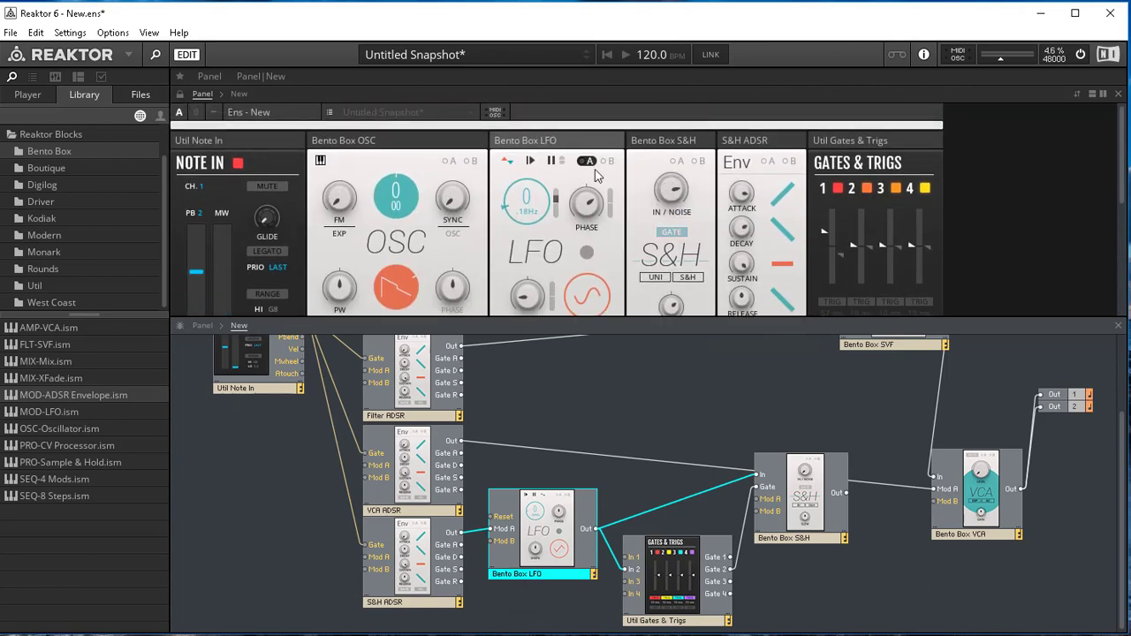
- Trace the connection from the LFO output to the S&H input, inspecting both blocks in the structure
scroll(584, 168, down, 2)
scroll(503, 166, up, 2)
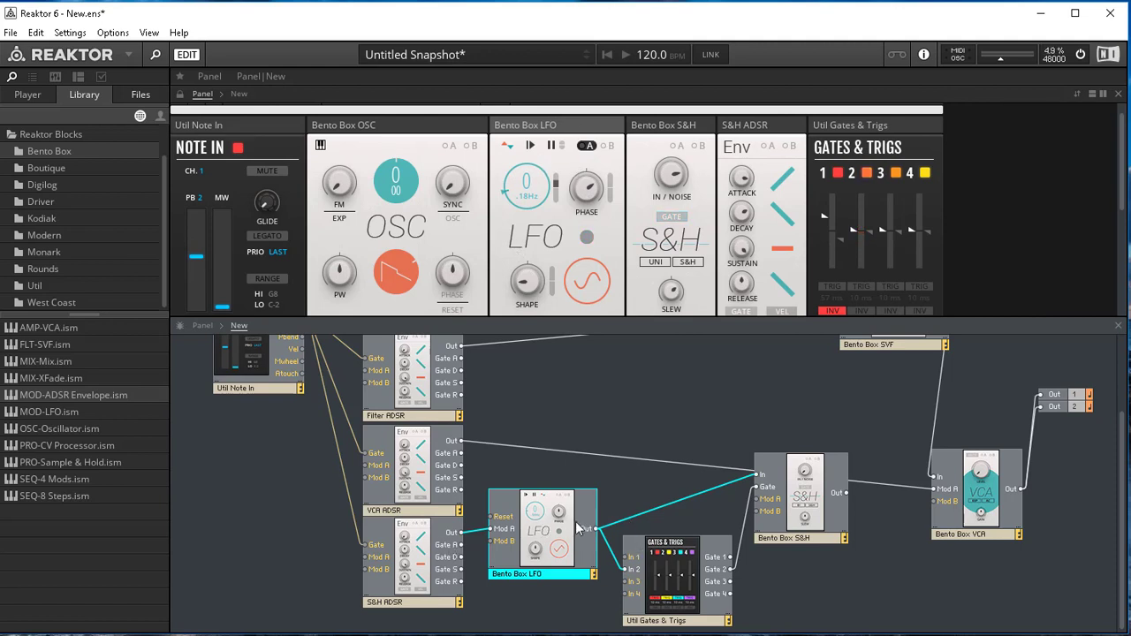
click(764, 468)
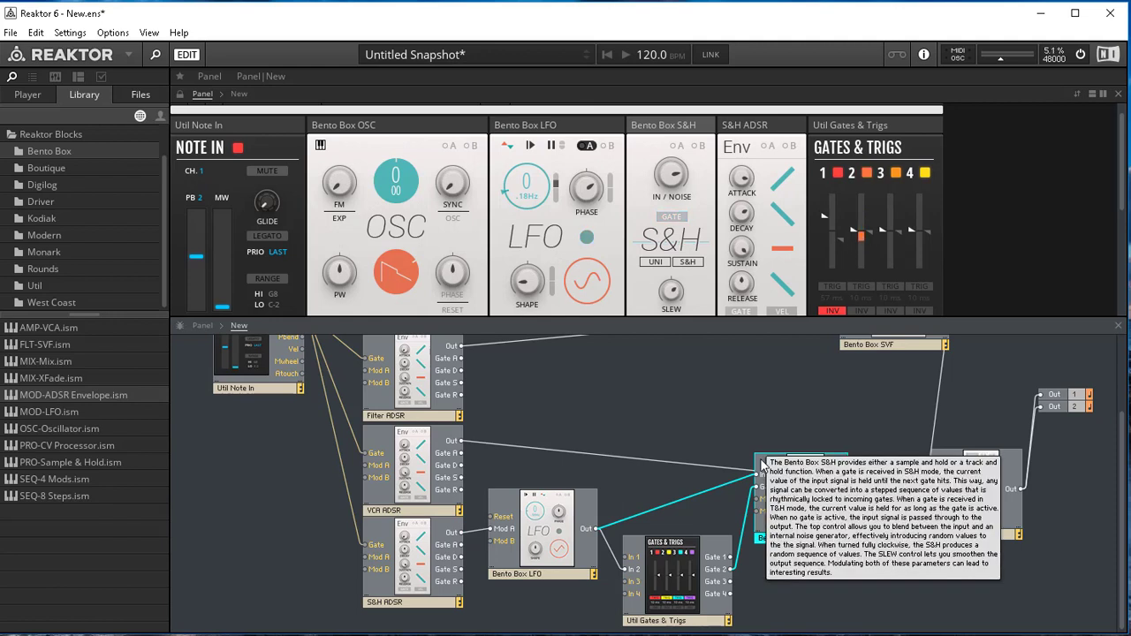
click(594, 521)
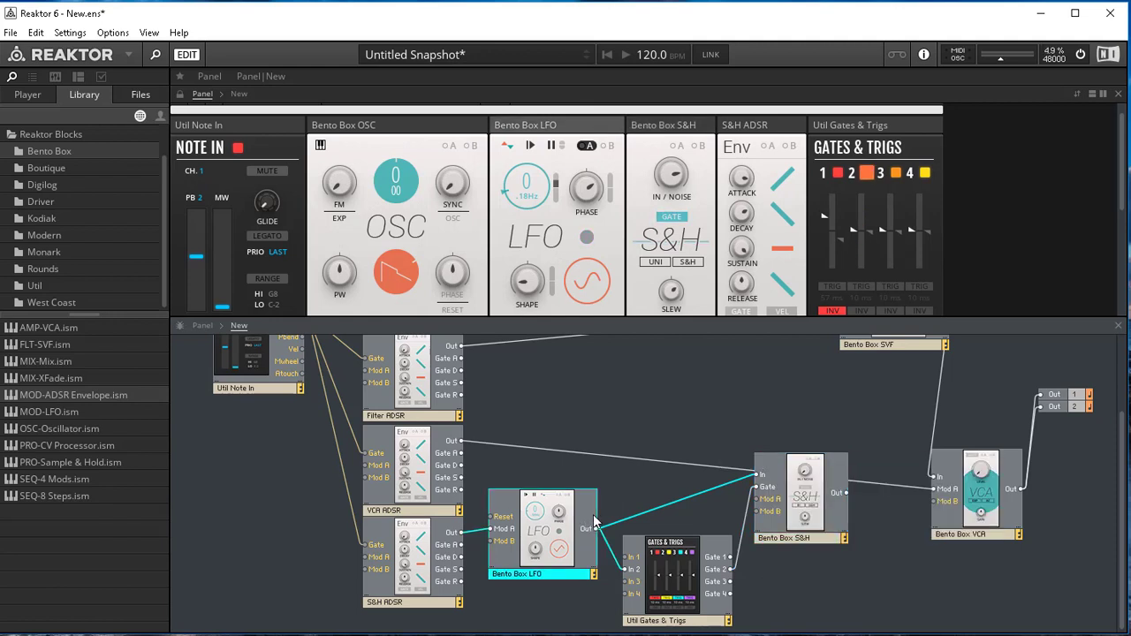
click(778, 471)
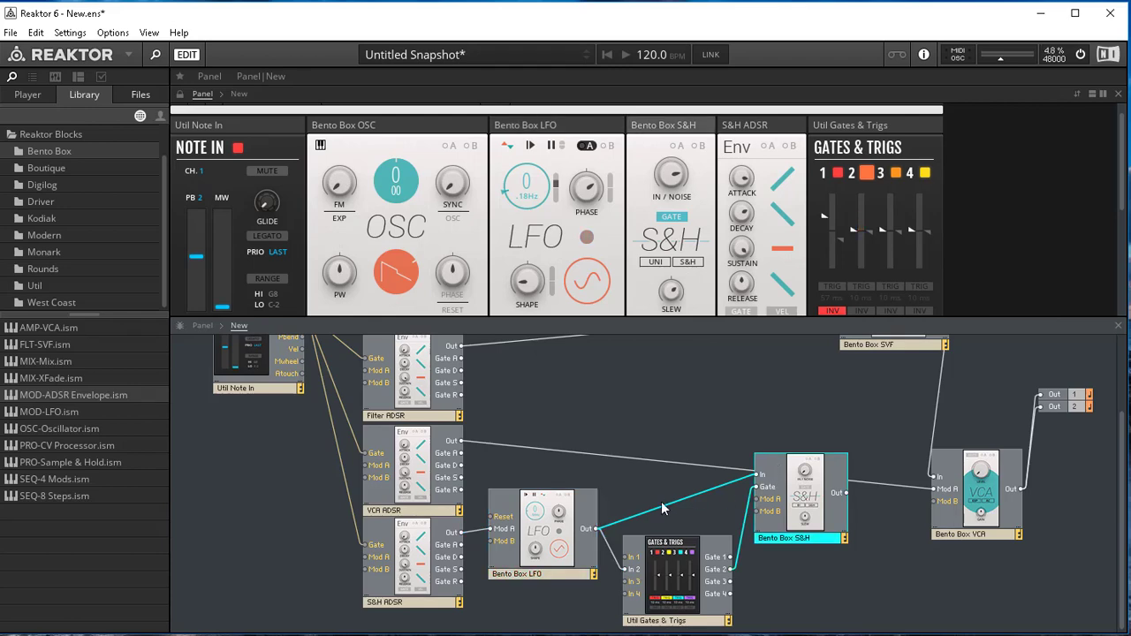
- Examine how the S&H ADSR modulates the LFO, along with the envelope knobs and the Gates & Trigs panel
mouse_move(585, 510)
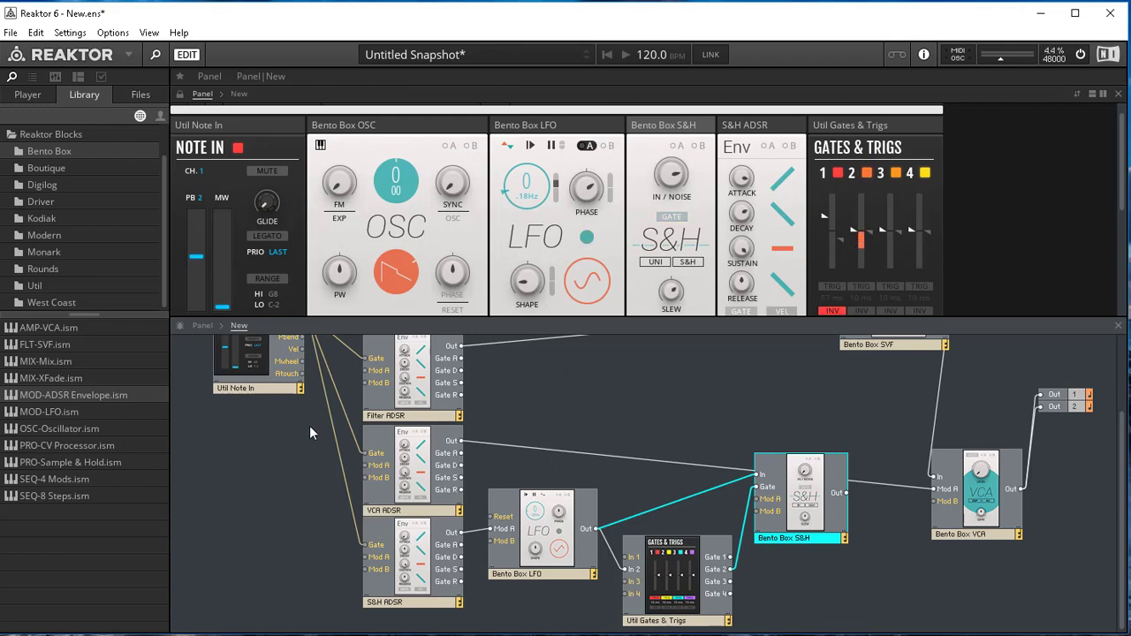
scroll(309, 424, up, 2)
scroll(349, 421, down, 2)
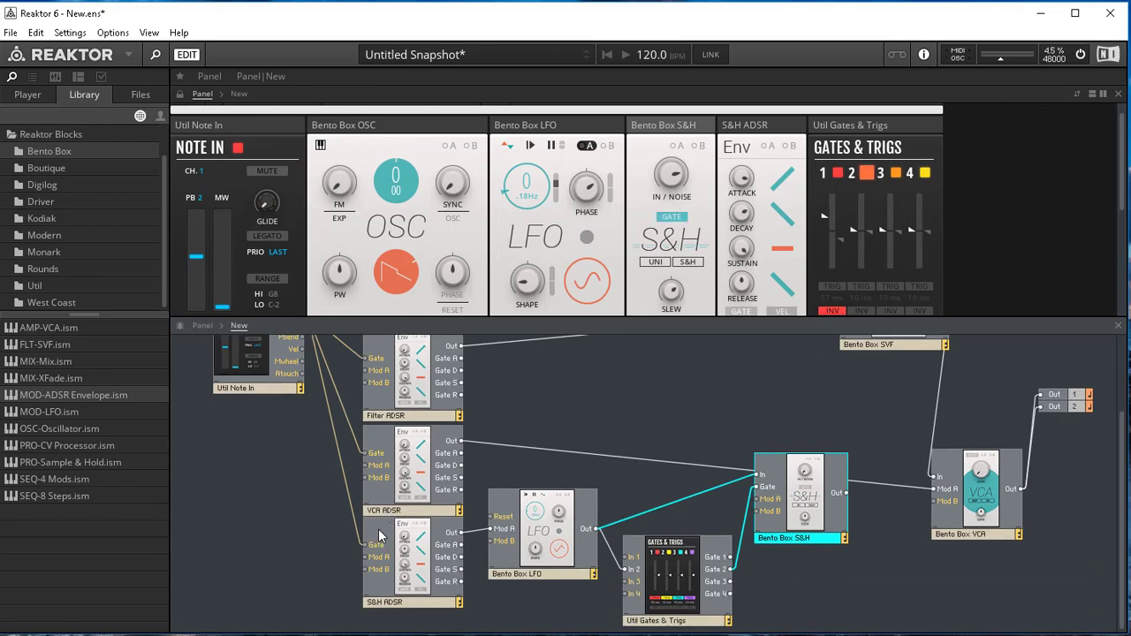
mouse_move(385, 530)
mouse_move(535, 534)
scroll(523, 298, down, 1)
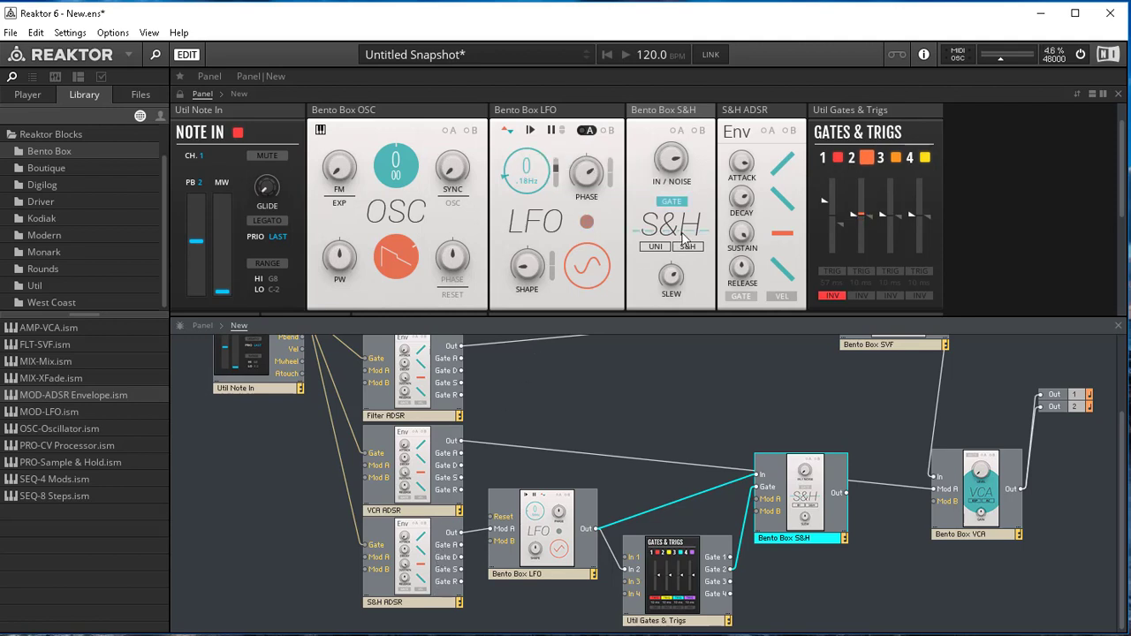
mouse_move(741, 198)
mouse_move(751, 163)
click(746, 209)
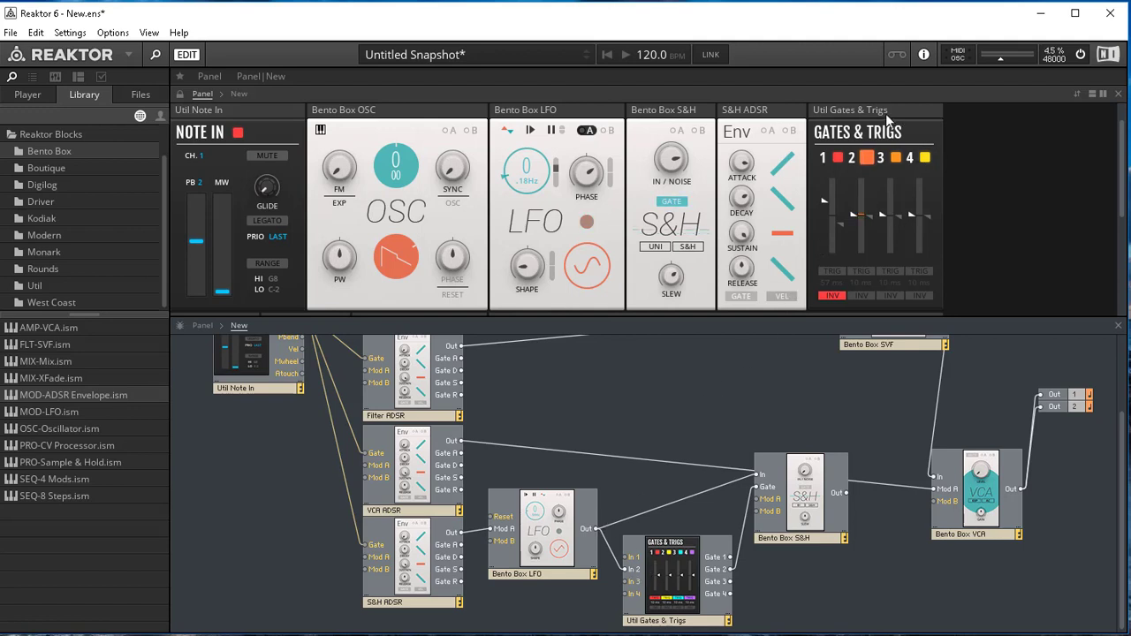
mouse_move(887, 114)
- Move the Bento Box LFO and Util Gates & Trigs blocks slightly up and left in the structure
drag(591, 514, 580, 499)
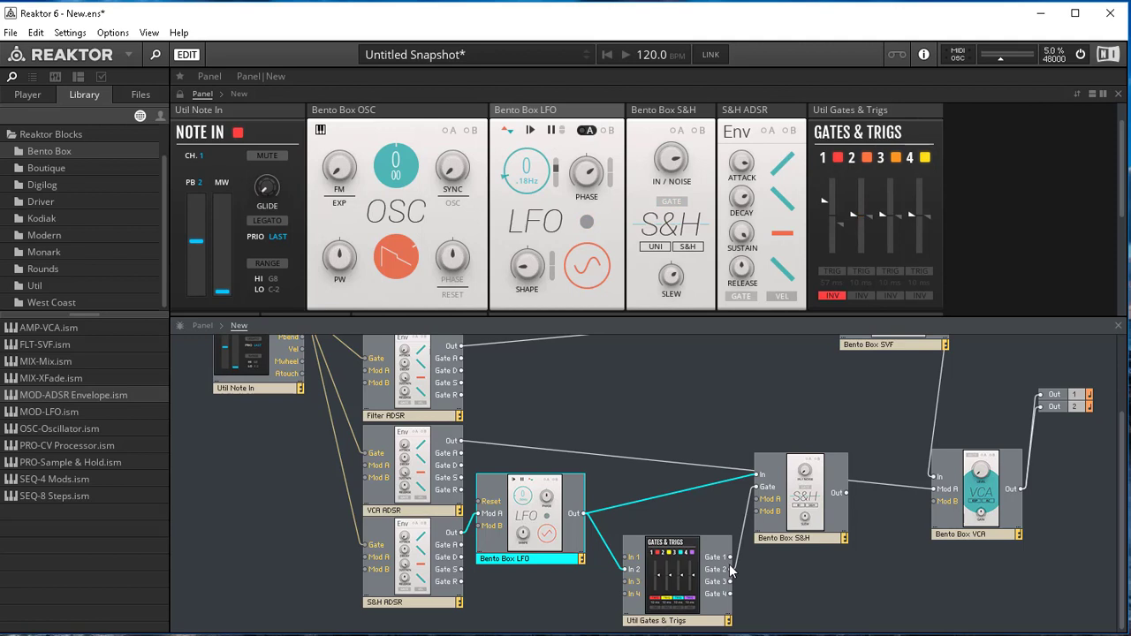
drag(722, 555, 707, 540)
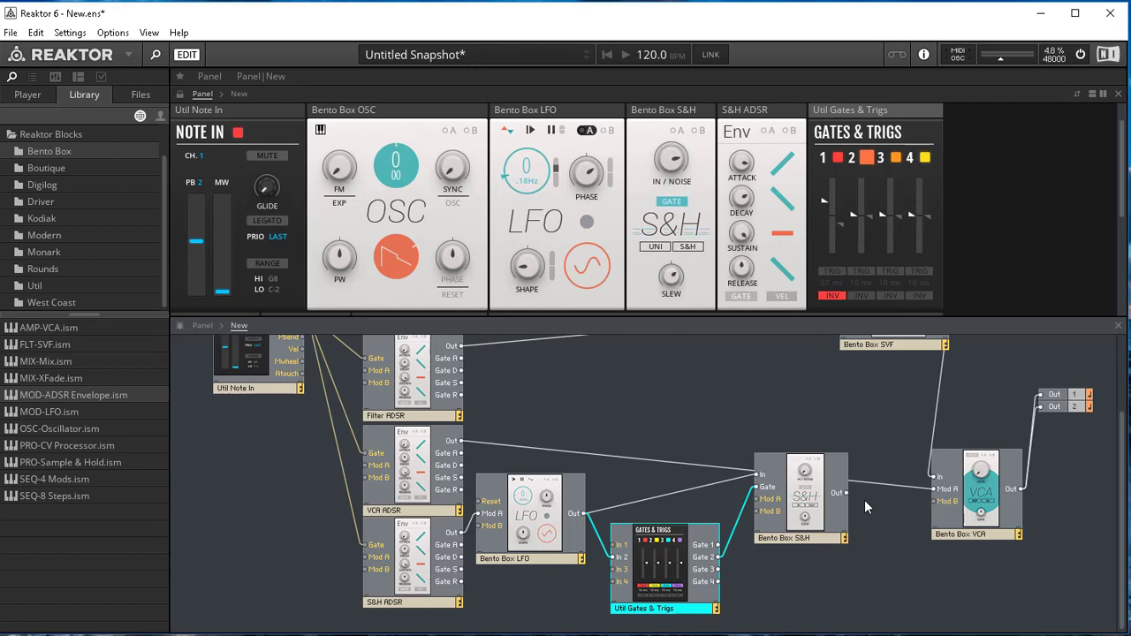
- Connect the Bento Box S&H output to the Mod B input of the Bento Box SVF
scroll(868, 459, up, 4)
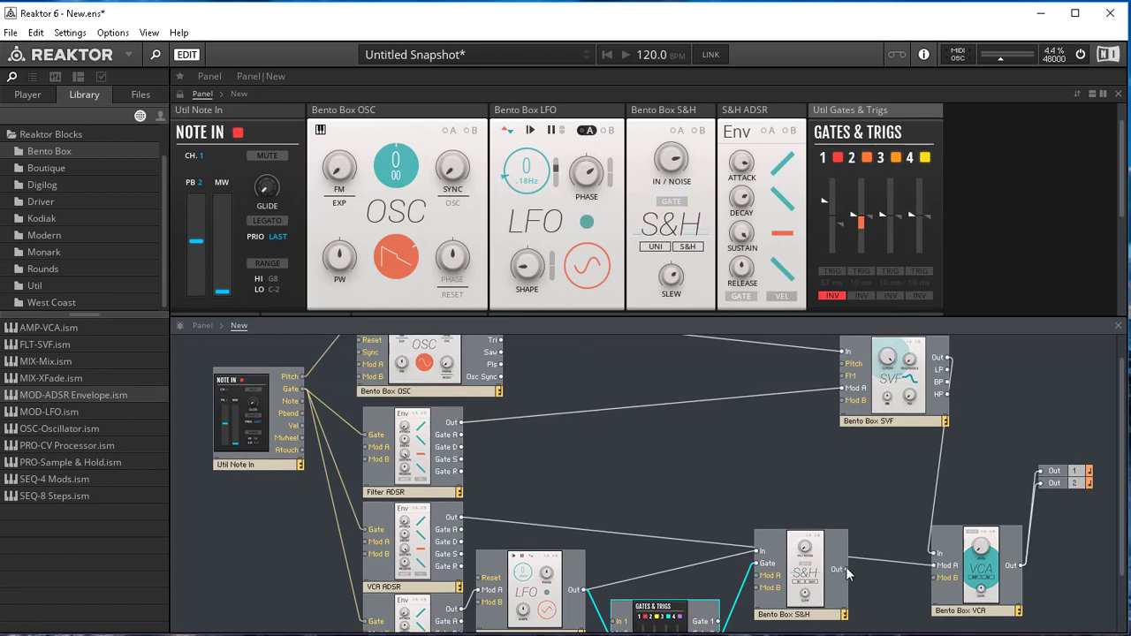
drag(845, 566, 837, 399)
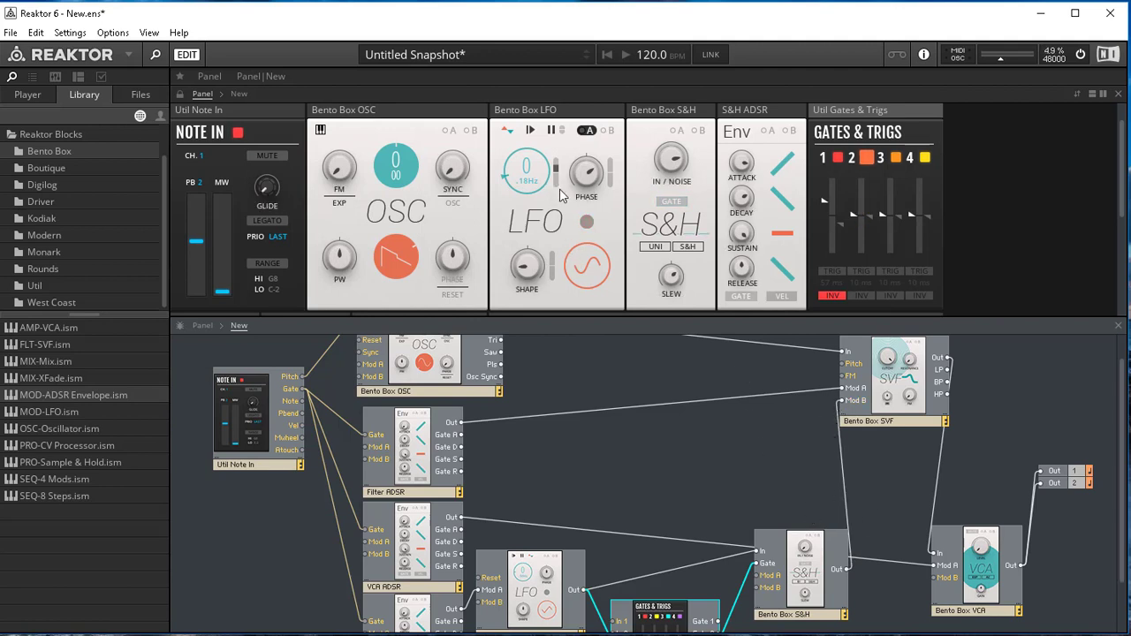
- Select the Bento Box SVF and examine its cutoff modulation alongside the LFO, S&H and S&H ADSR panels
scroll(618, 247, down, 1)
scroll(635, 209, down, 5)
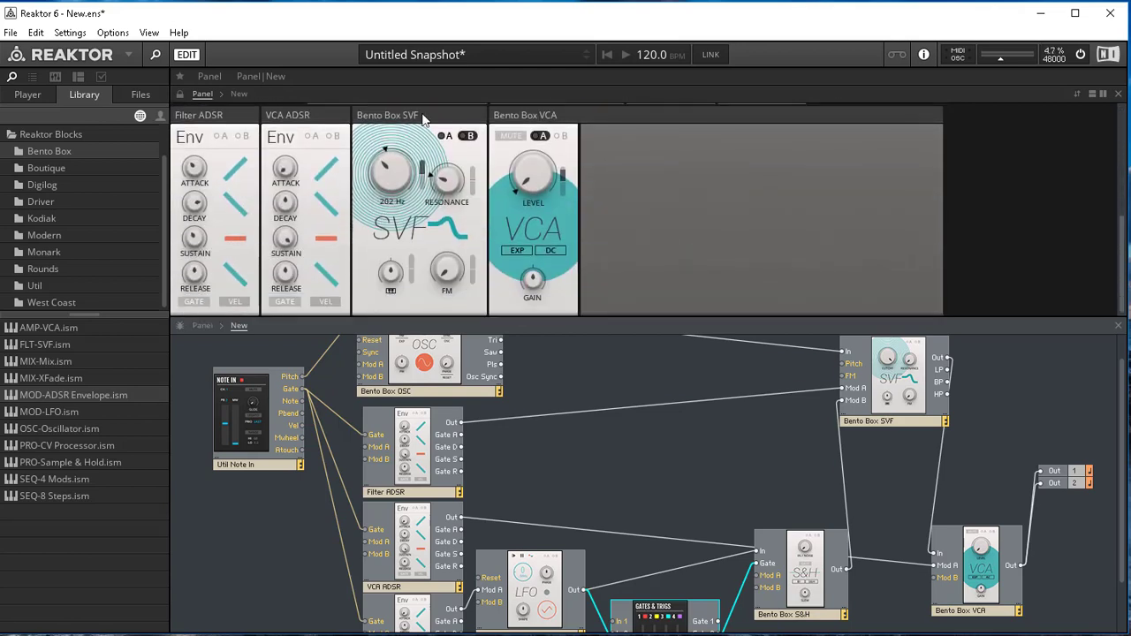
click(421, 119)
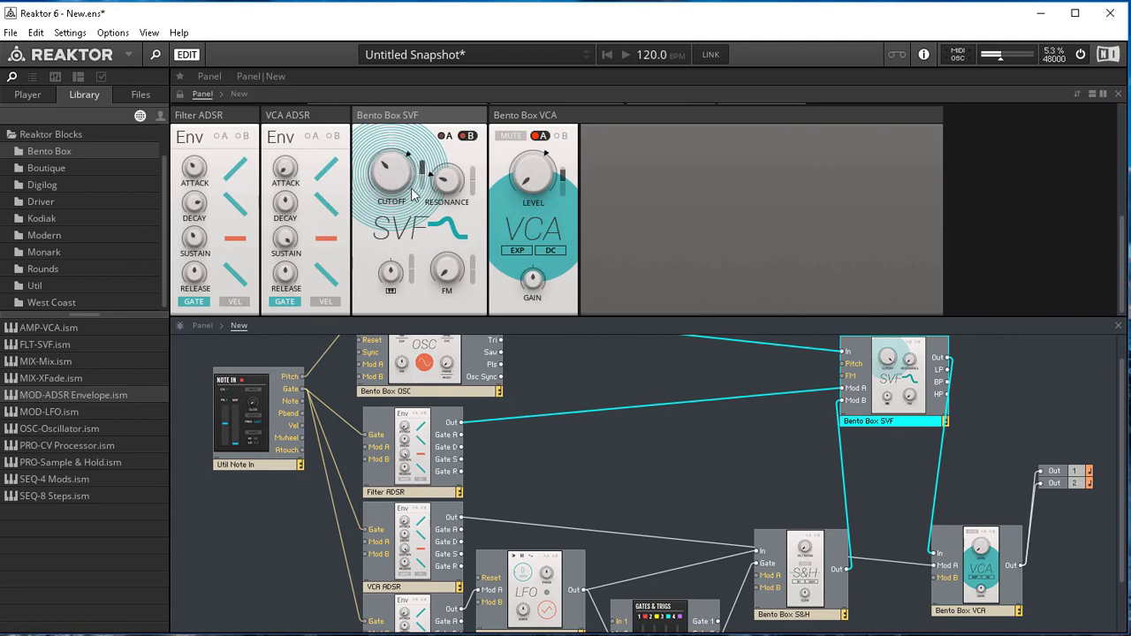
scroll(804, 249, up, 3)
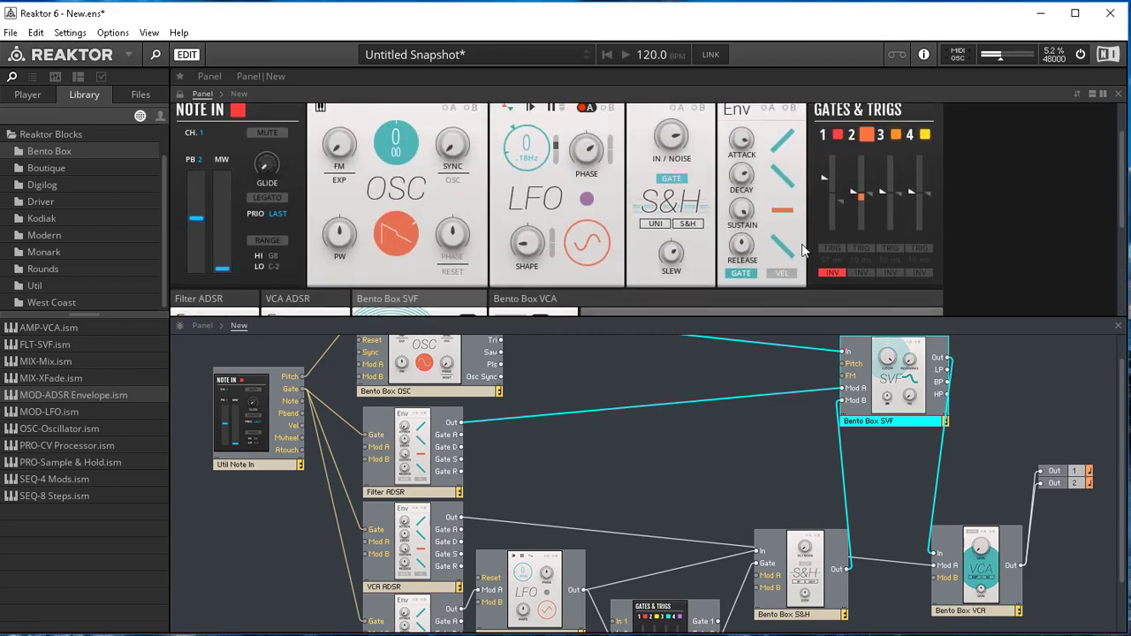